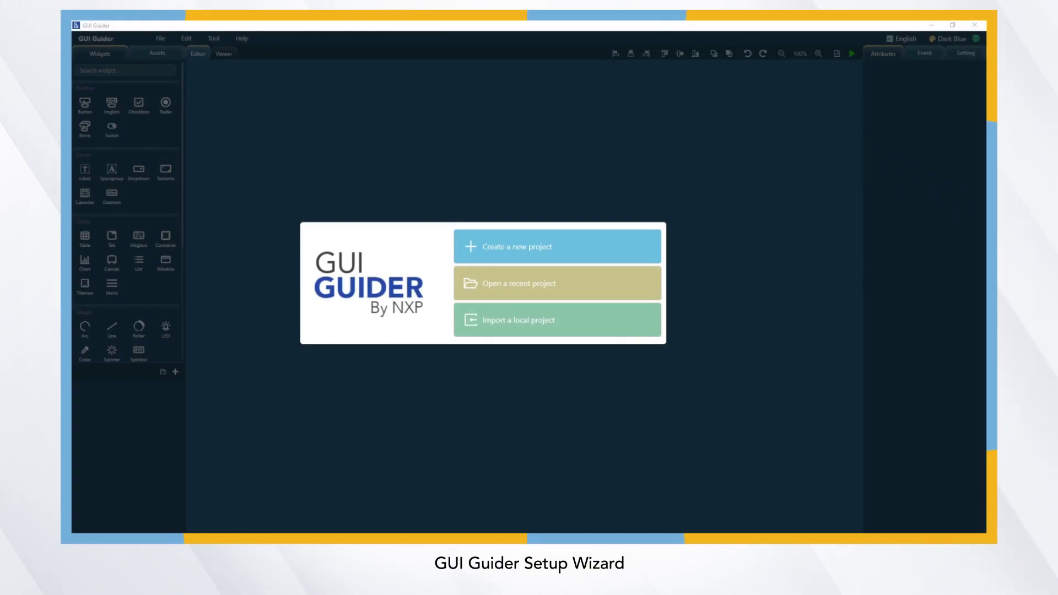
- Create a v8.2.0 project for the LPC54628 board using the MusicPlayer template
click(608, 252)
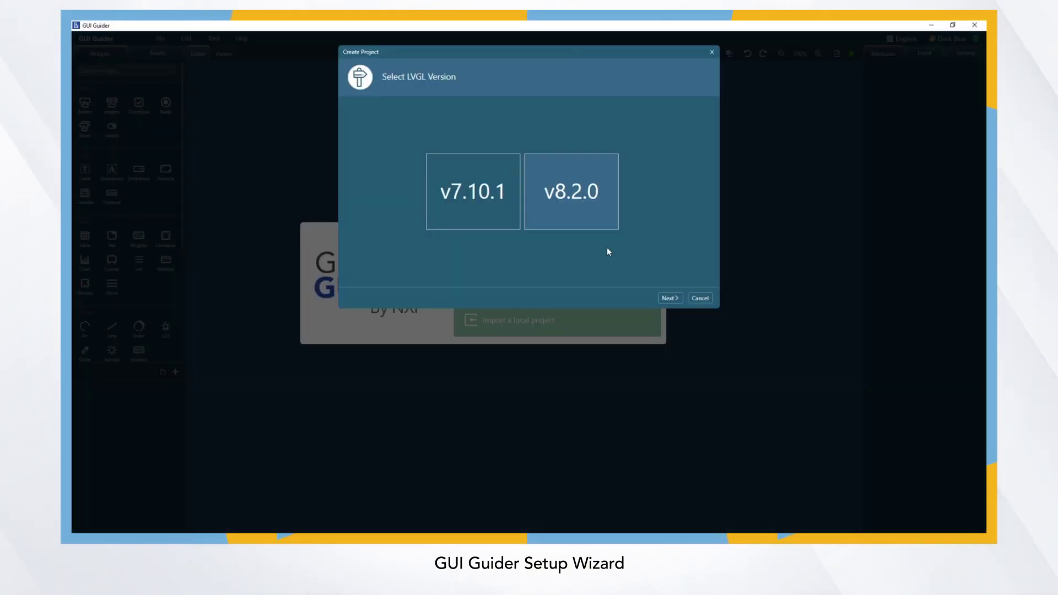
click(671, 298)
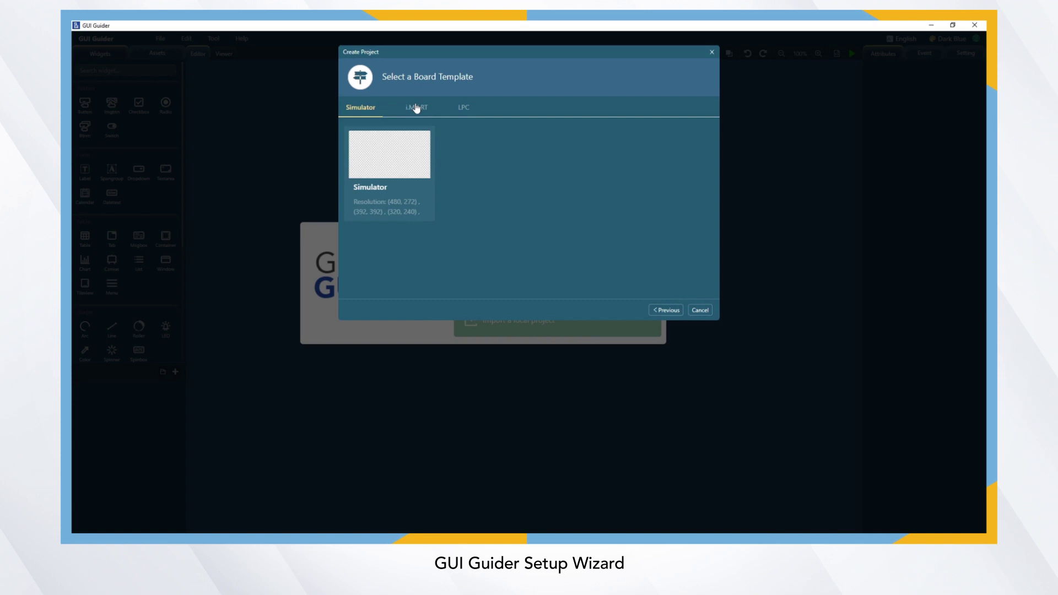
click(462, 108)
click(388, 166)
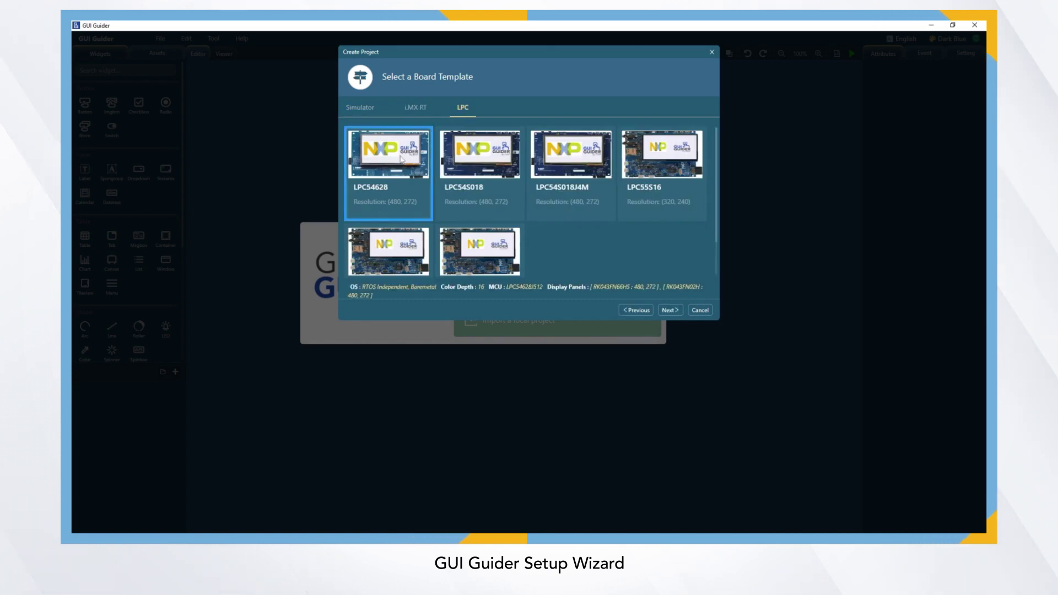
click(668, 309)
click(661, 173)
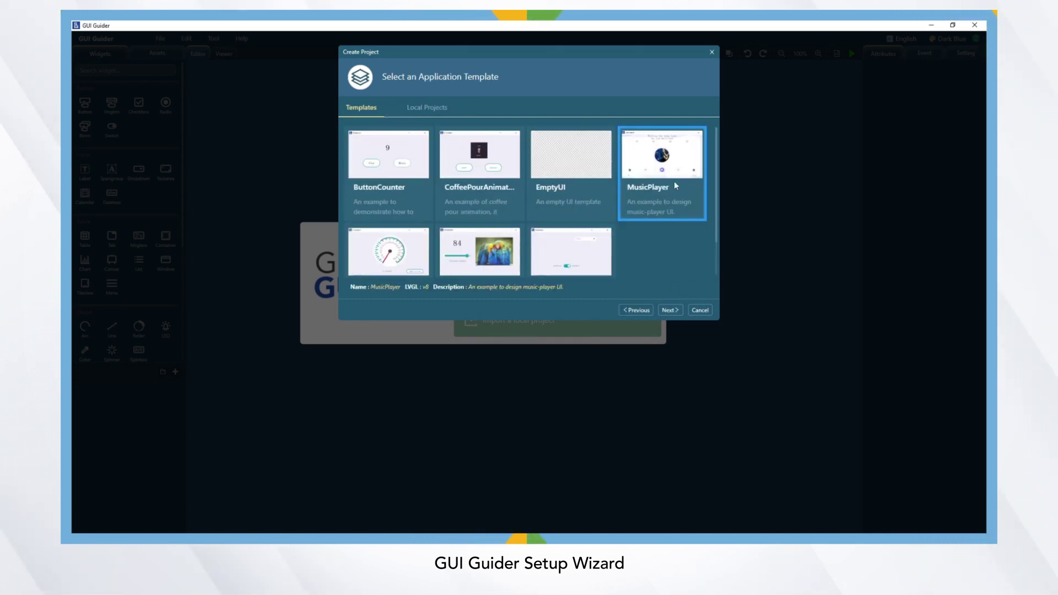
click(670, 310)
click(671, 298)
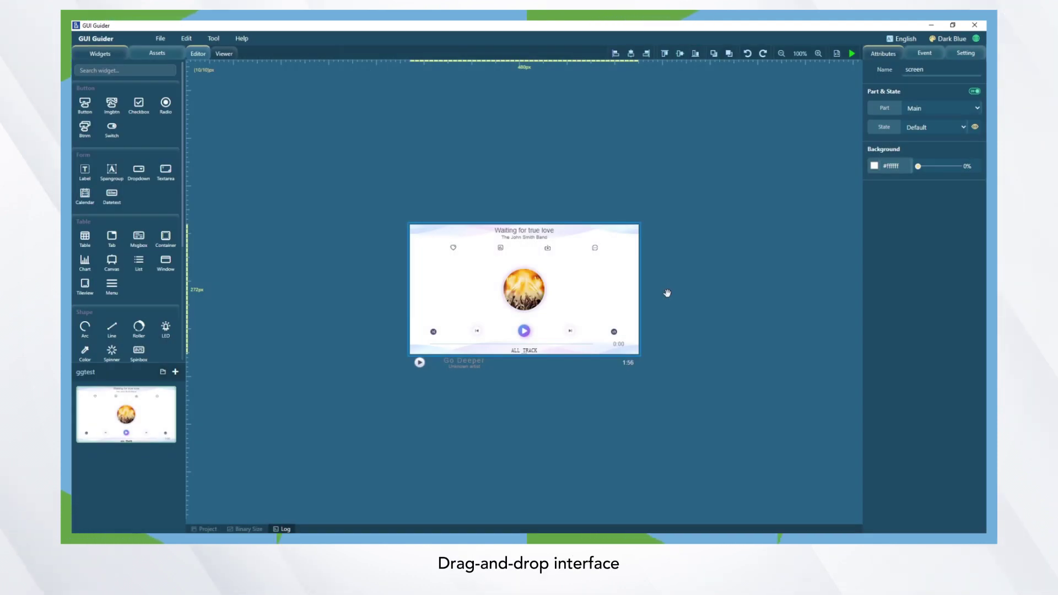
- Add a dark-background switch and a 'Mute' label to the left of the album art
mouse_move(111, 128)
mouse_down()
mouse_move(359, 299)
mouse_move(355, 286)
mouse_up()
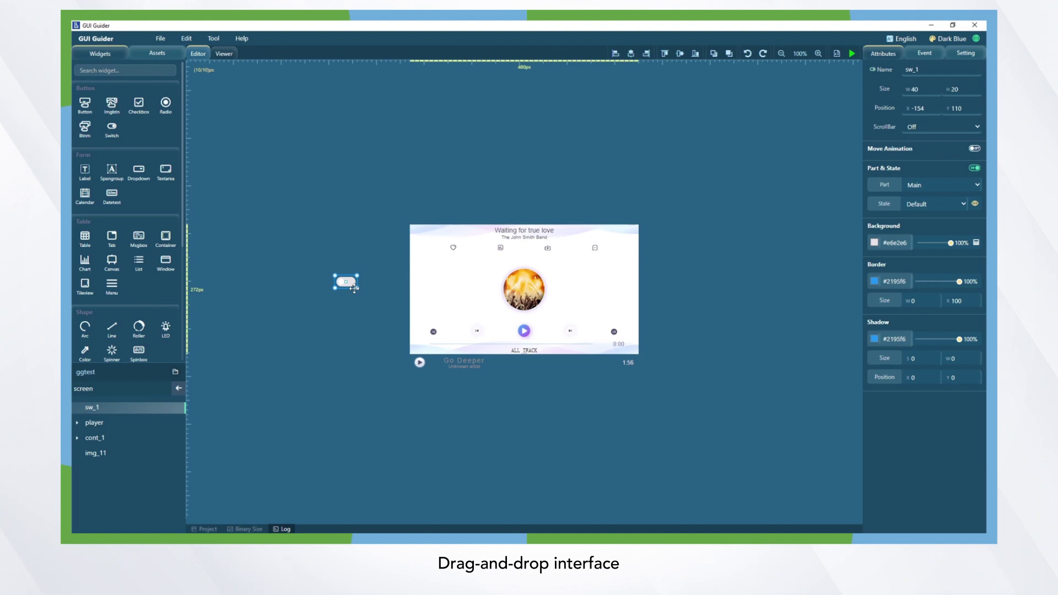
click(874, 244)
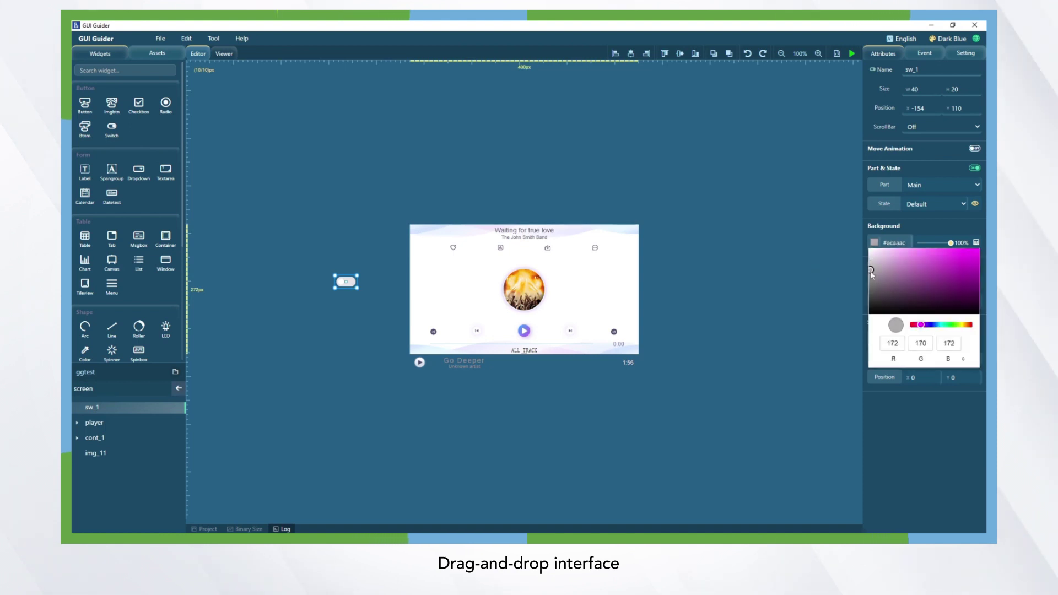
drag(346, 282, 475, 288)
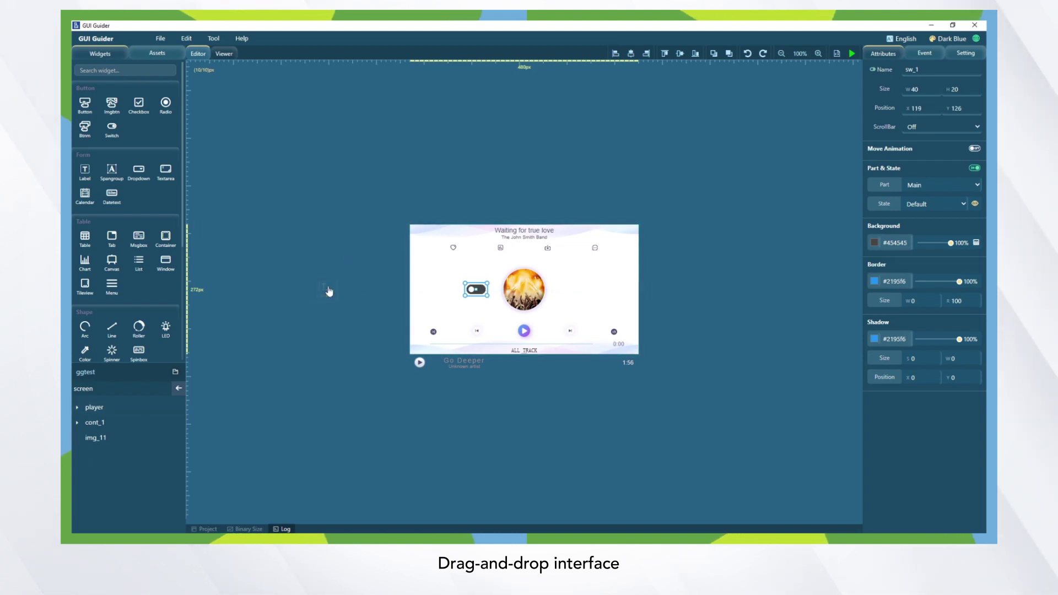
drag(330, 291, 332, 286)
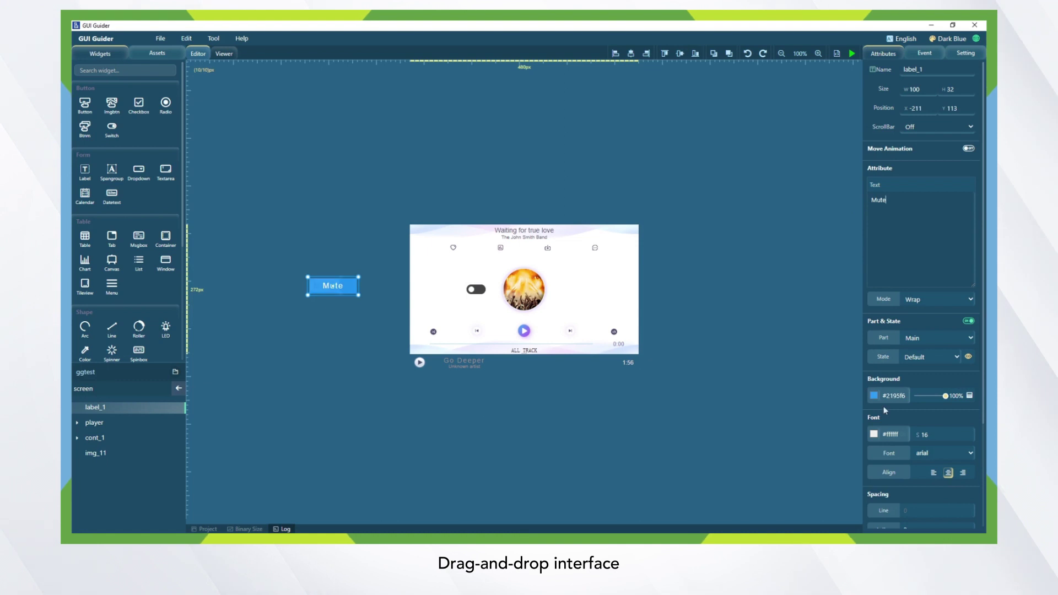
drag(332, 286, 446, 289)
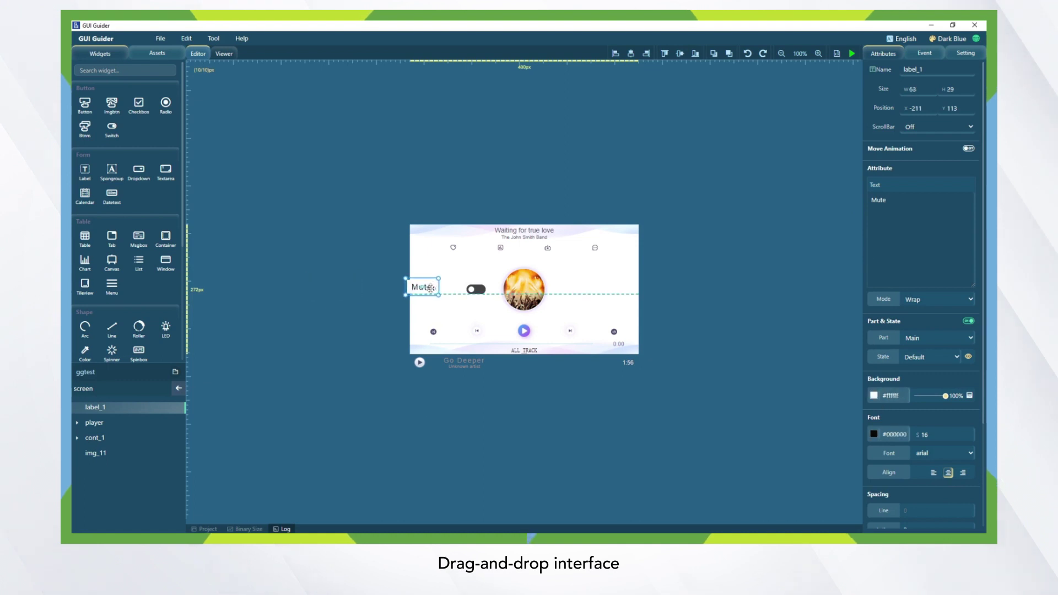
- Give sw_1 a value_change event with pasted custom C code that resumes or pauses music
click(923, 53)
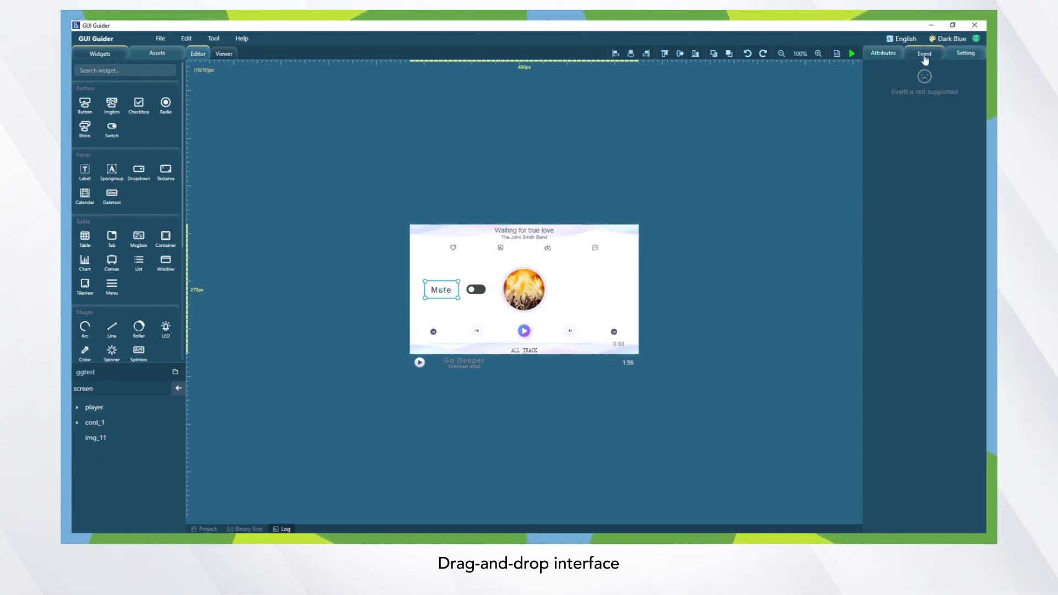
click(976, 66)
click(874, 145)
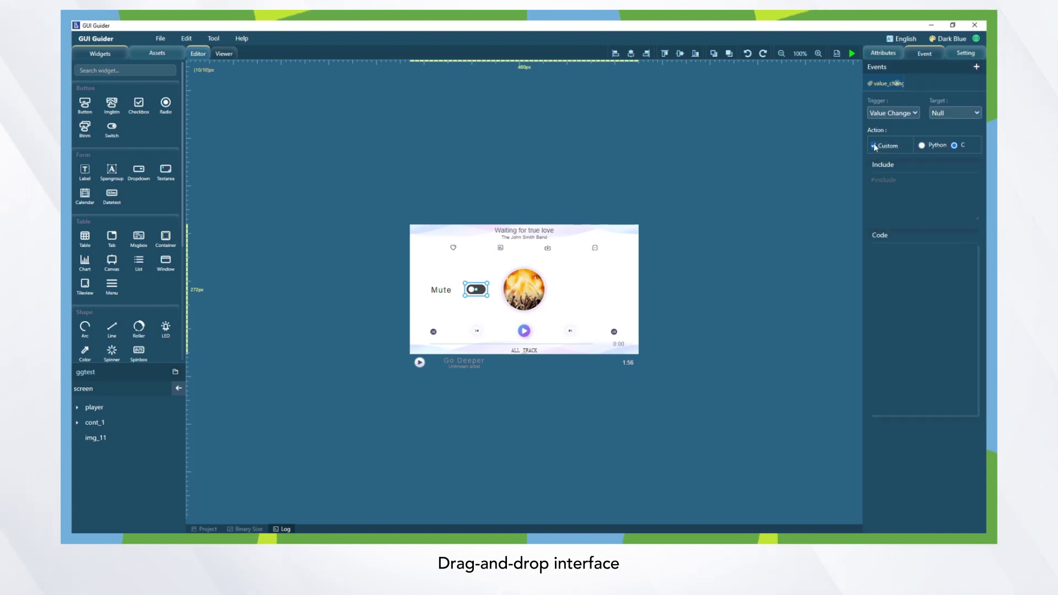
key(ctrl+v)
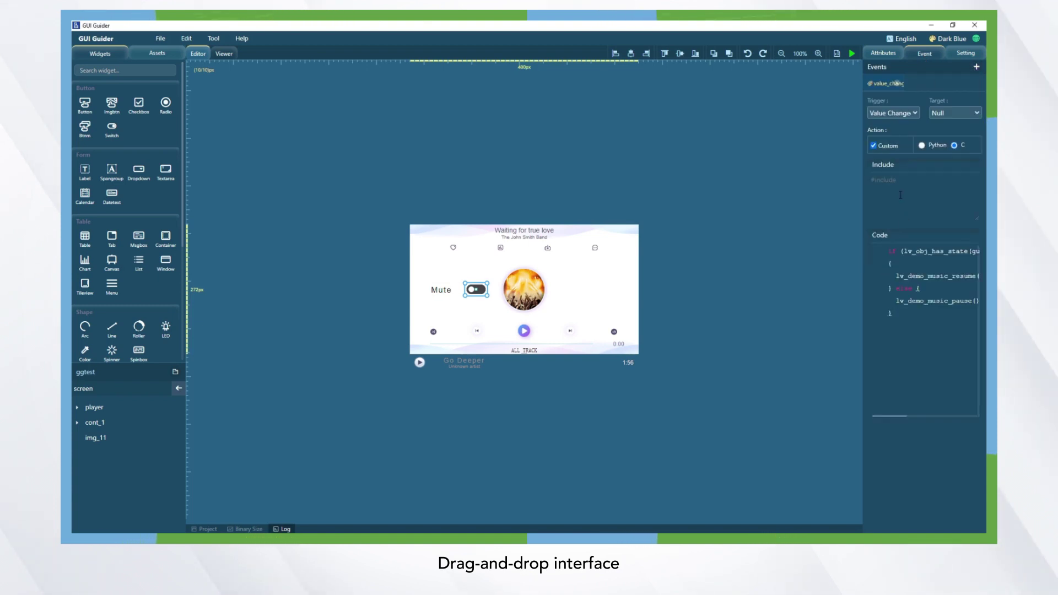
click(892, 56)
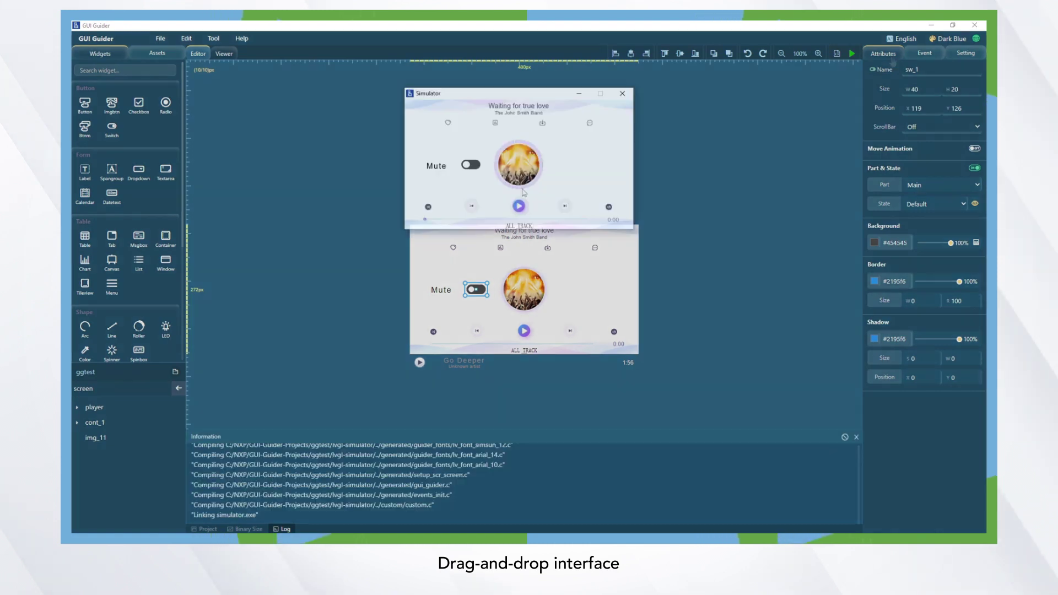
- In the simulator, play music, skip two tracks, toggle Mute, stop playback, then close it
click(518, 207)
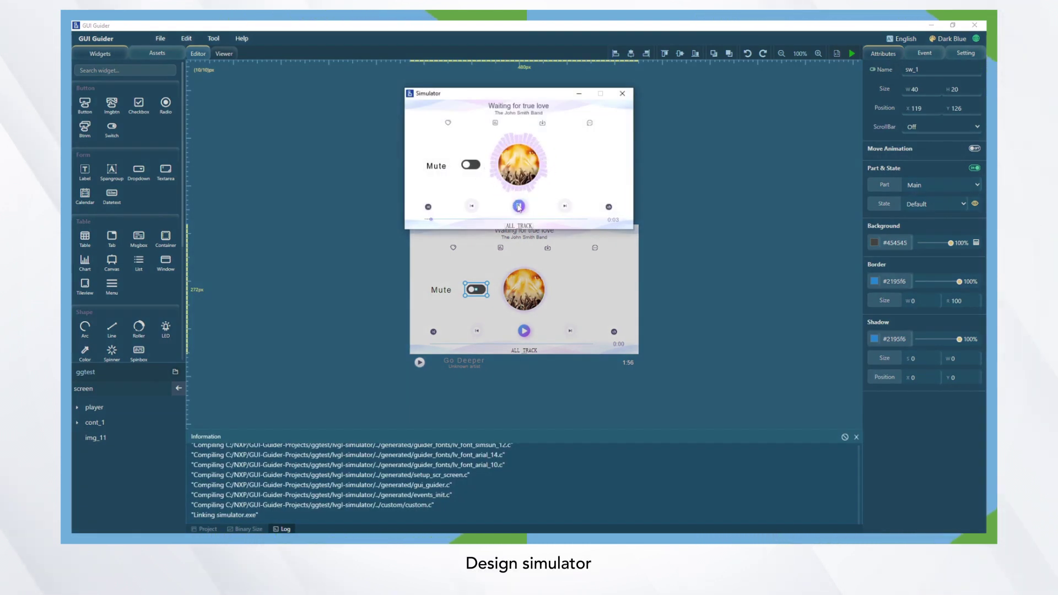
click(472, 205)
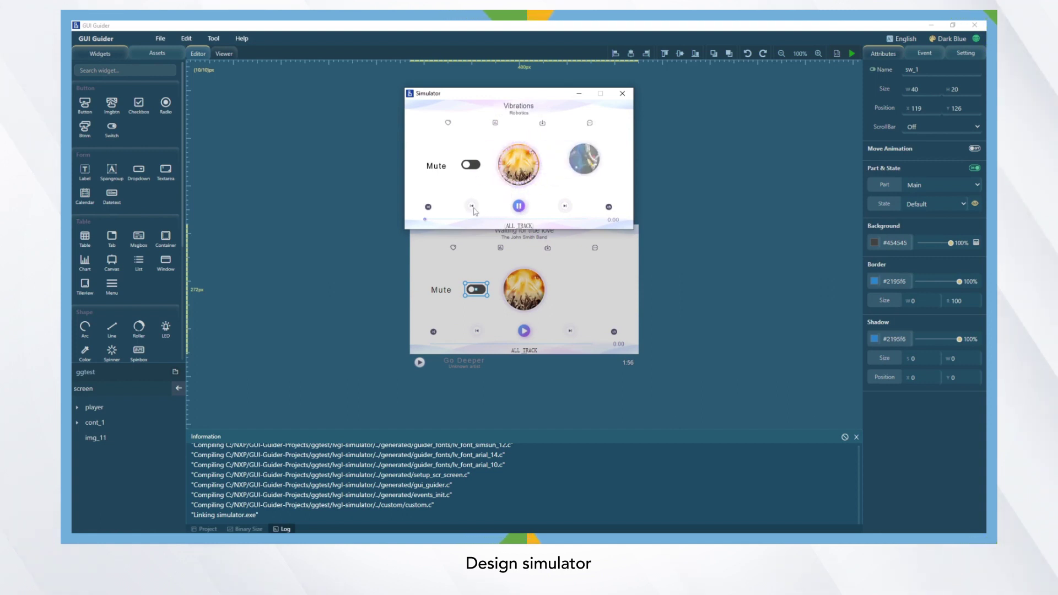
click(564, 206)
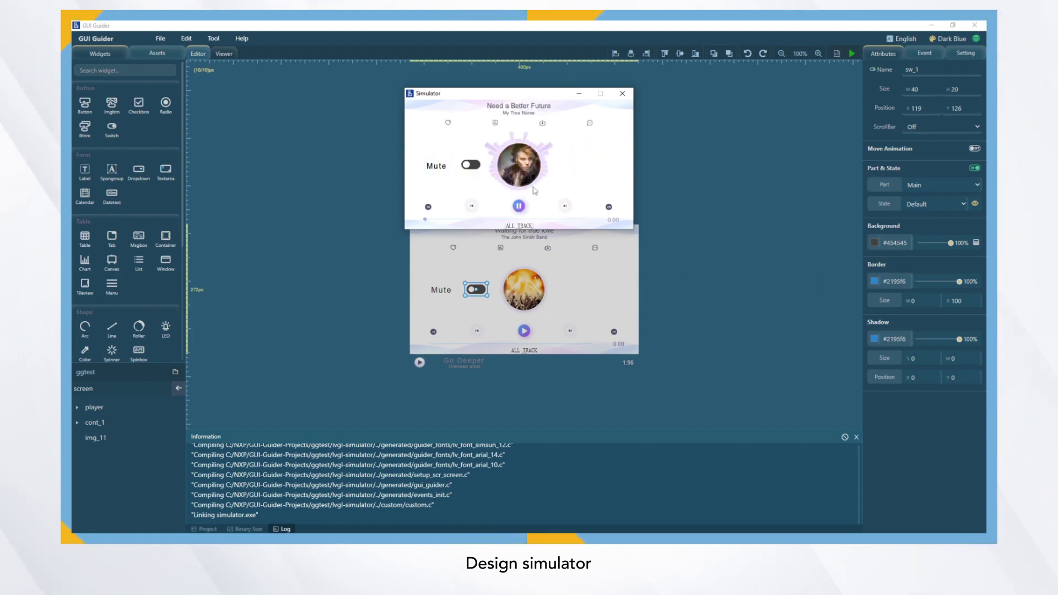
click(469, 166)
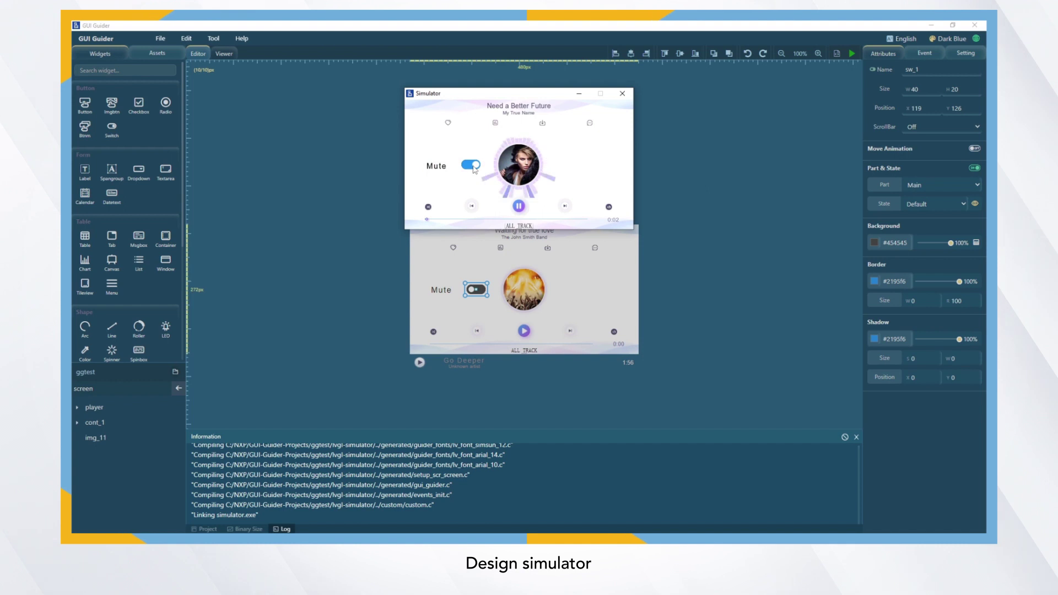
click(519, 206)
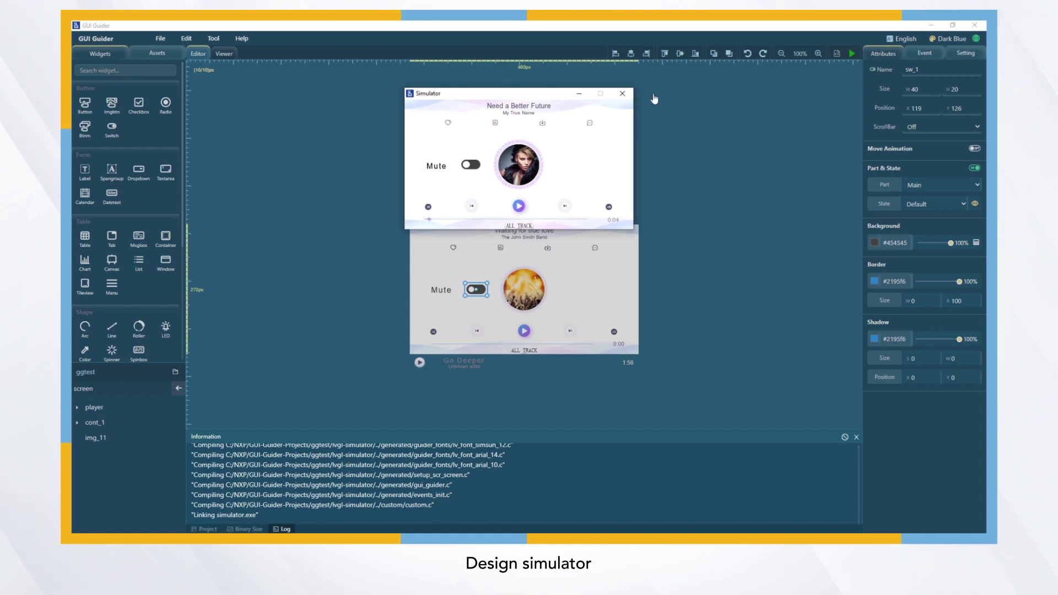
click(624, 94)
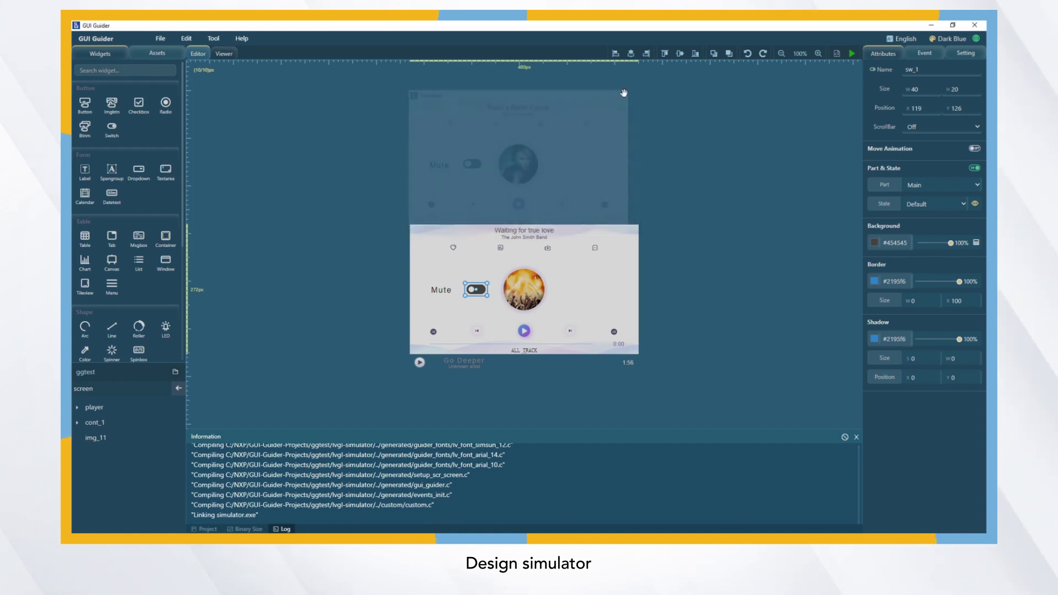